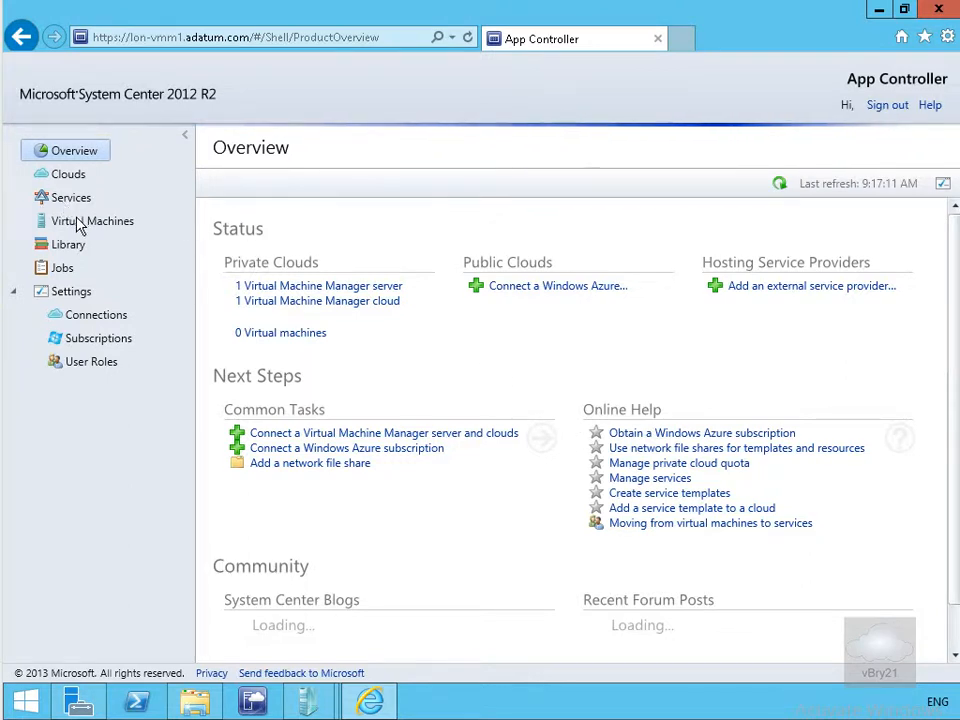
click(82, 222)
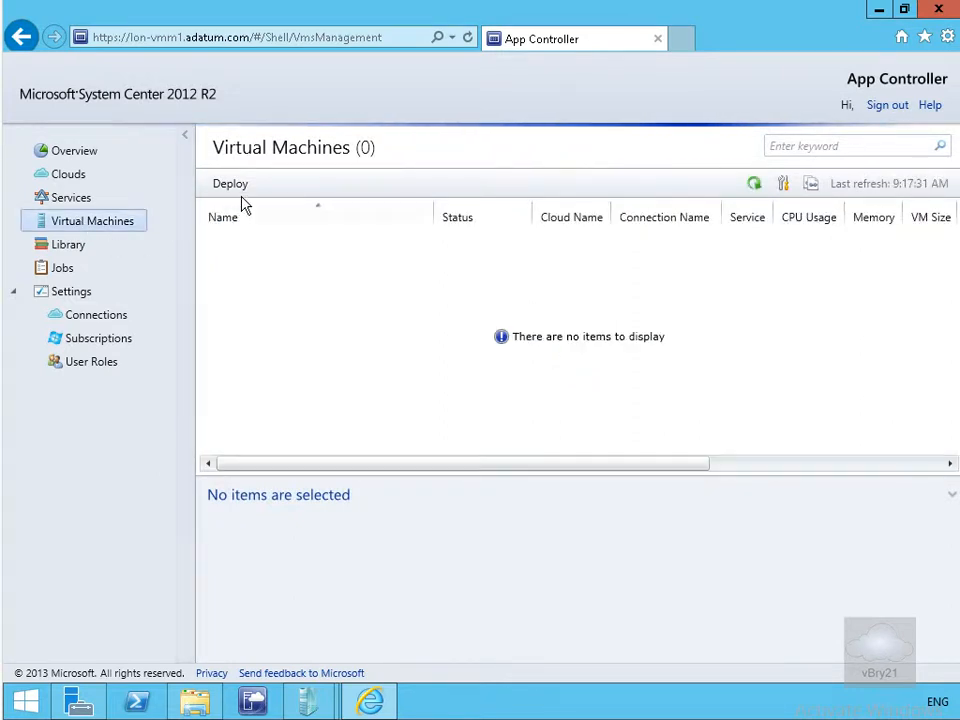
click(238, 194)
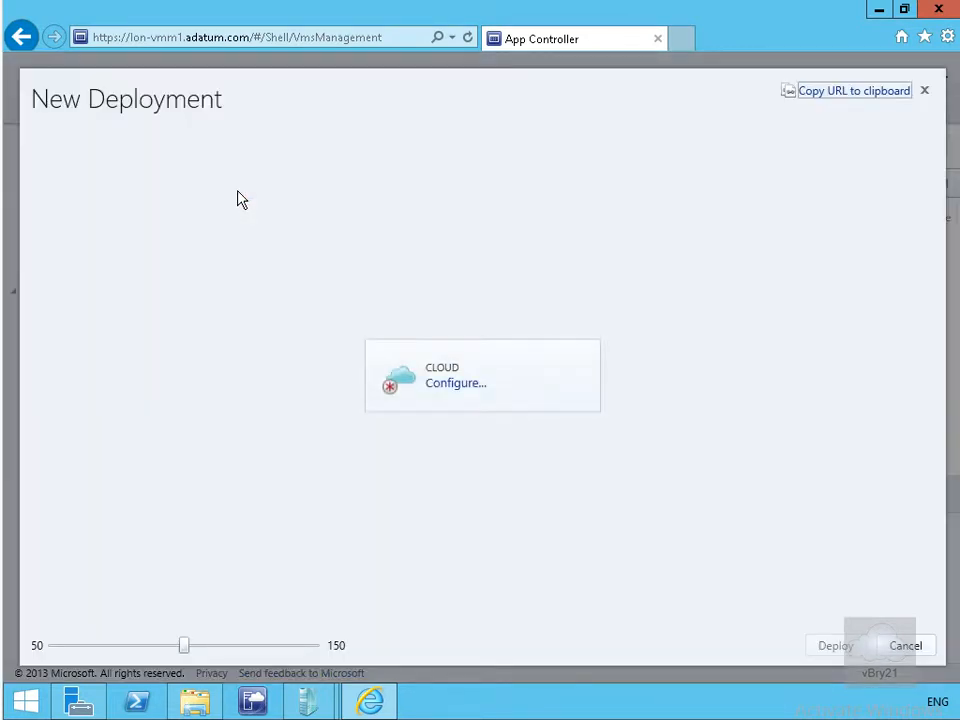
click(451, 386)
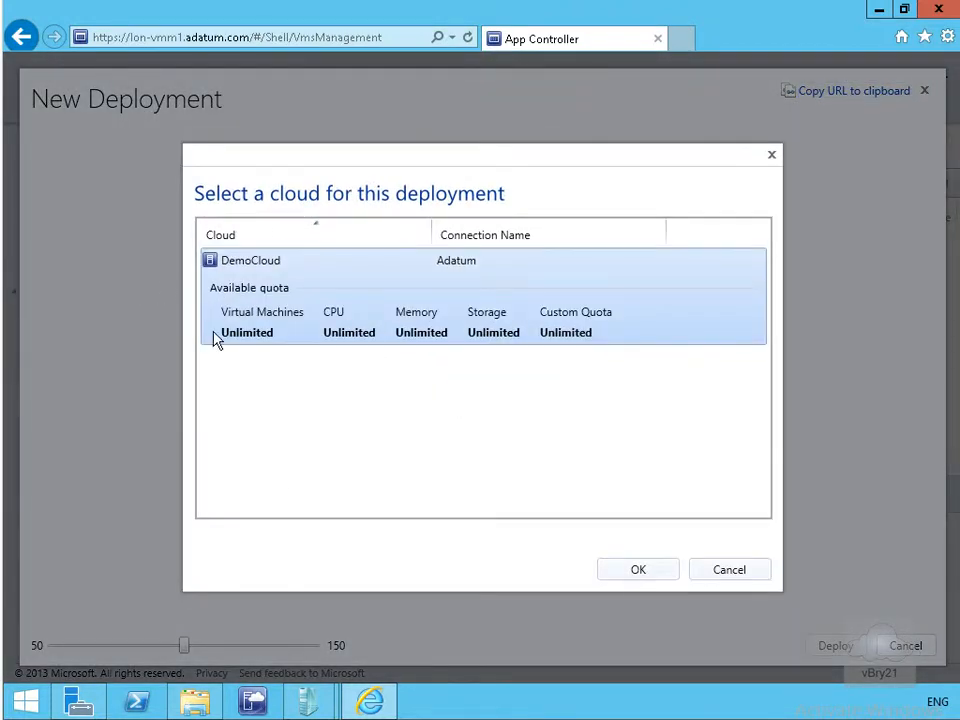
click(639, 571)
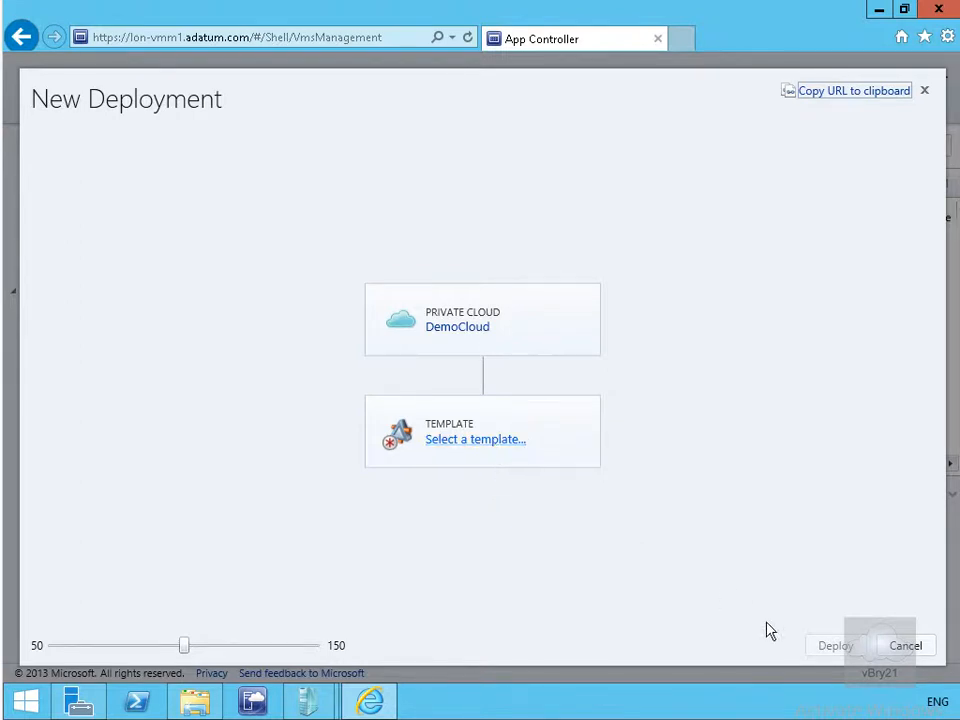
click(917, 648)
Start a new service deployment and assign it to the DemoCloud private cloud
click(74, 198)
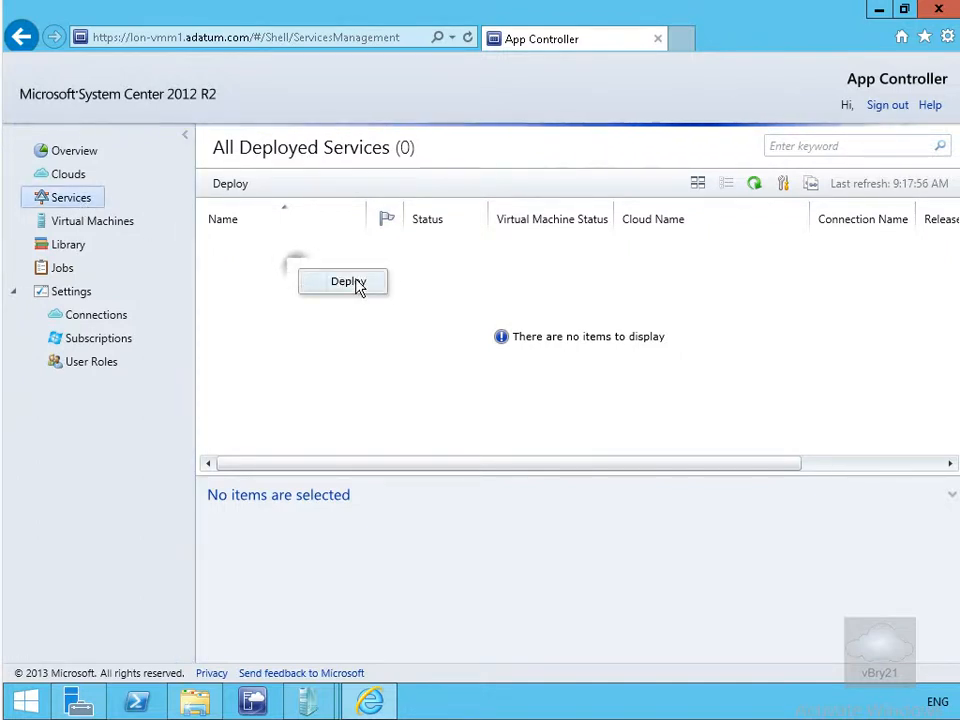
click(354, 281)
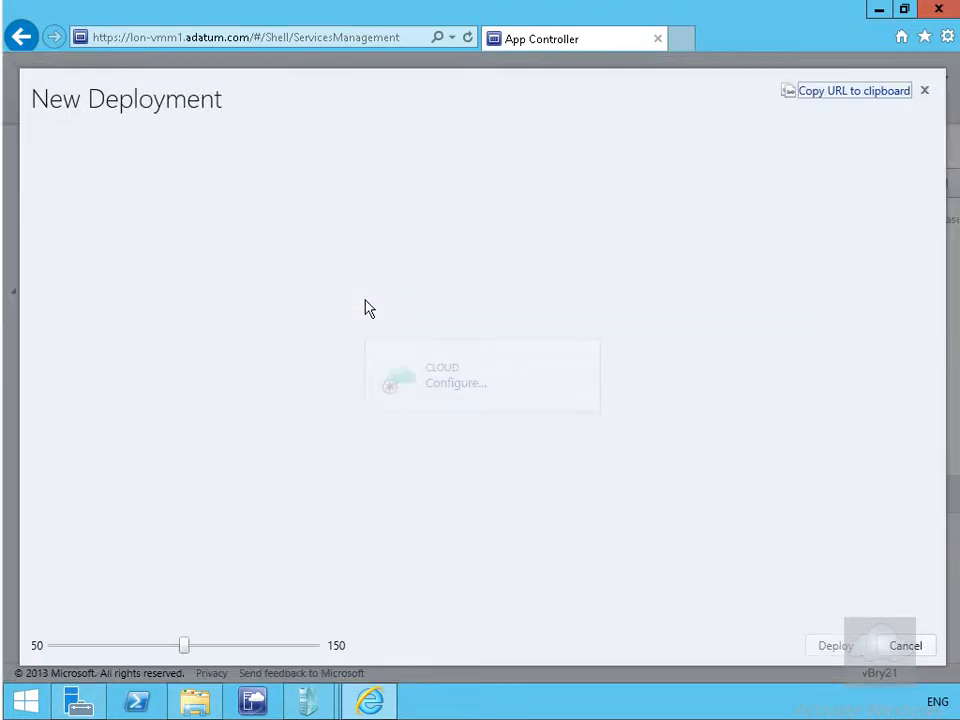
click(466, 386)
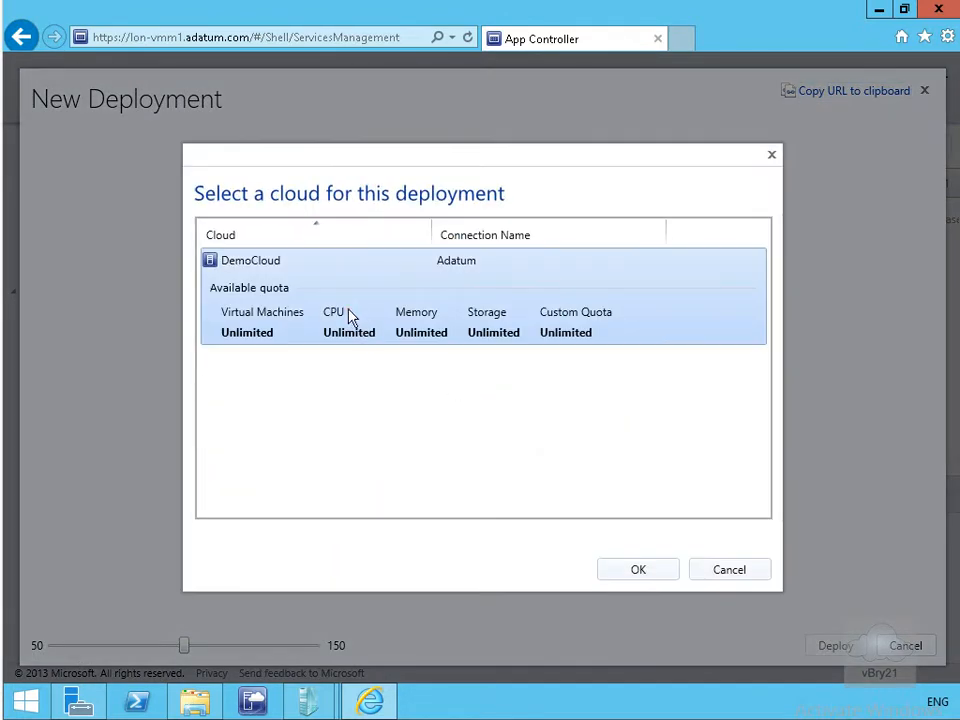
click(349, 316)
click(636, 569)
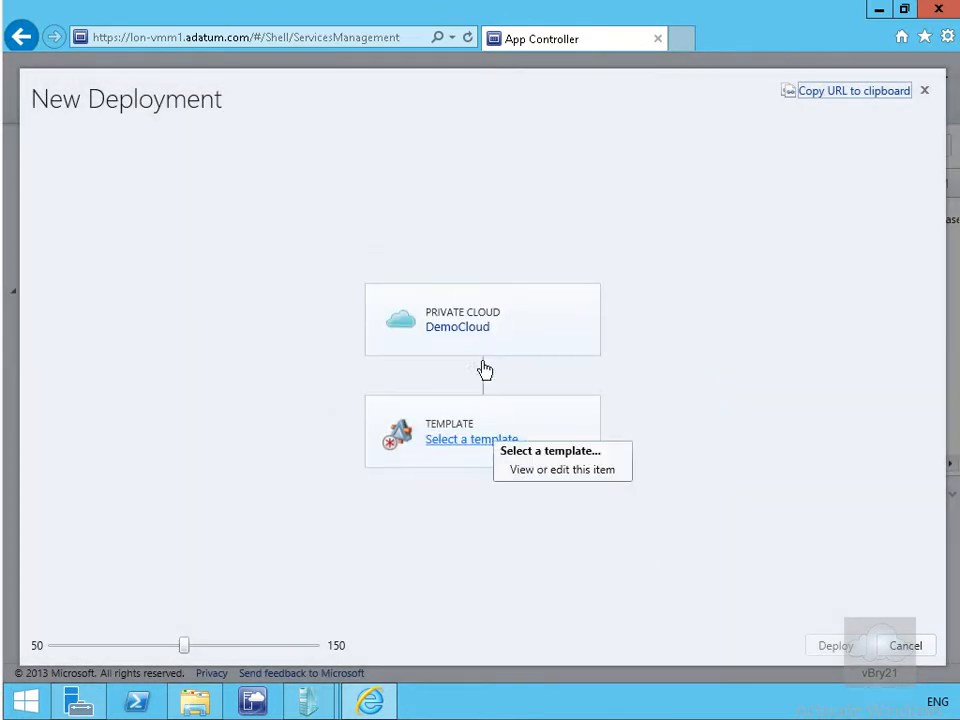
Choose Demo Service Template as the template for the deployment
click(486, 441)
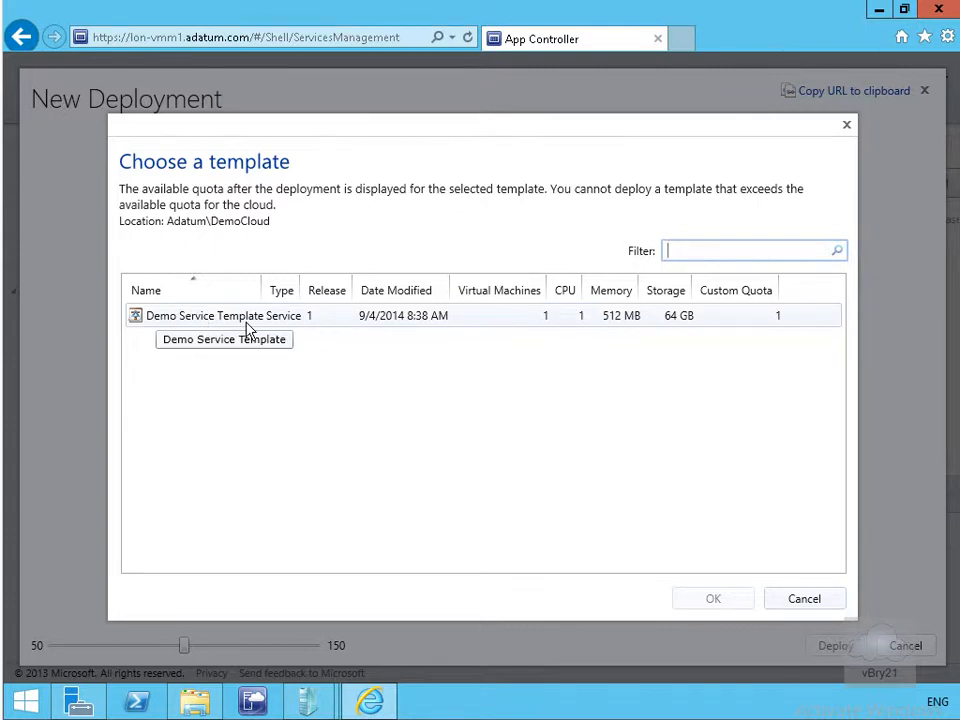
click(248, 320)
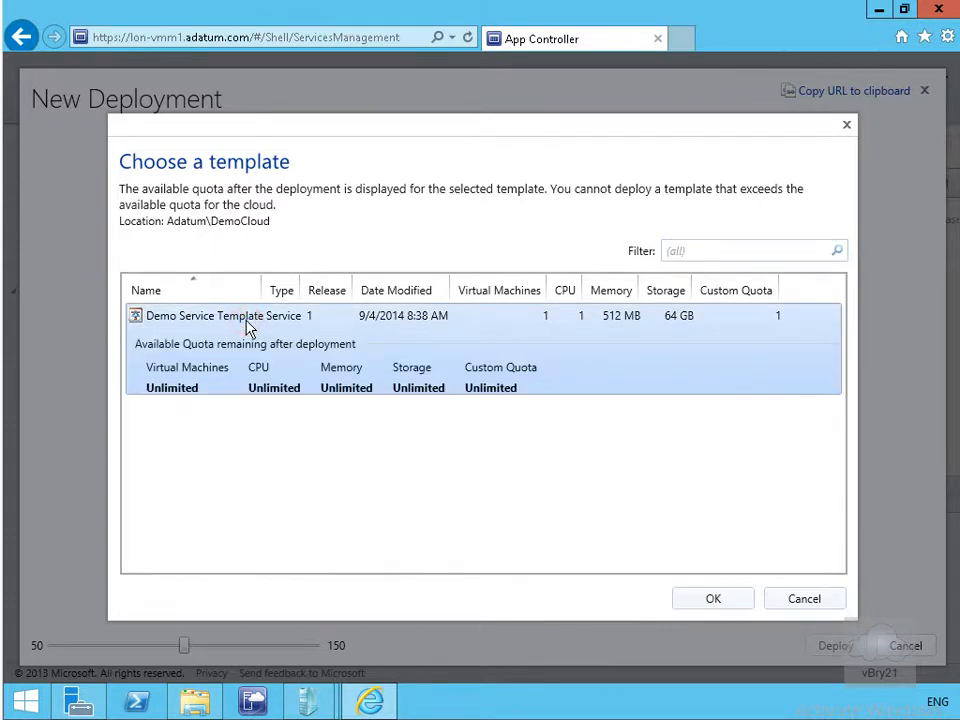
click(713, 602)
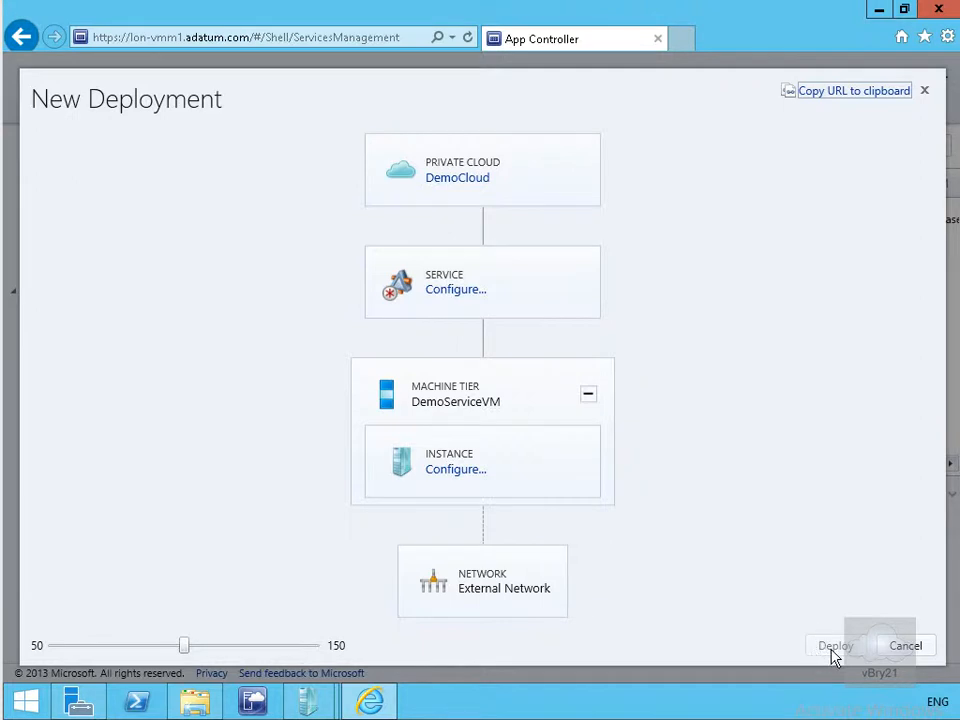
Open the DemoServiceVM instance's properties and examine its name, description and virtual network adapter settings
click(466, 472)
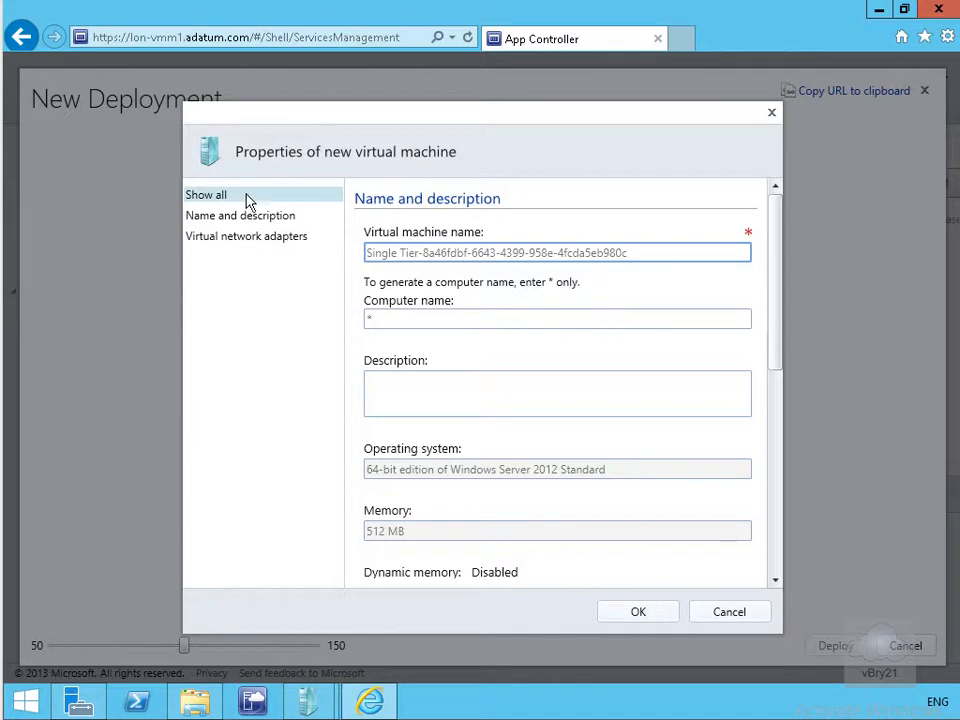
click(215, 216)
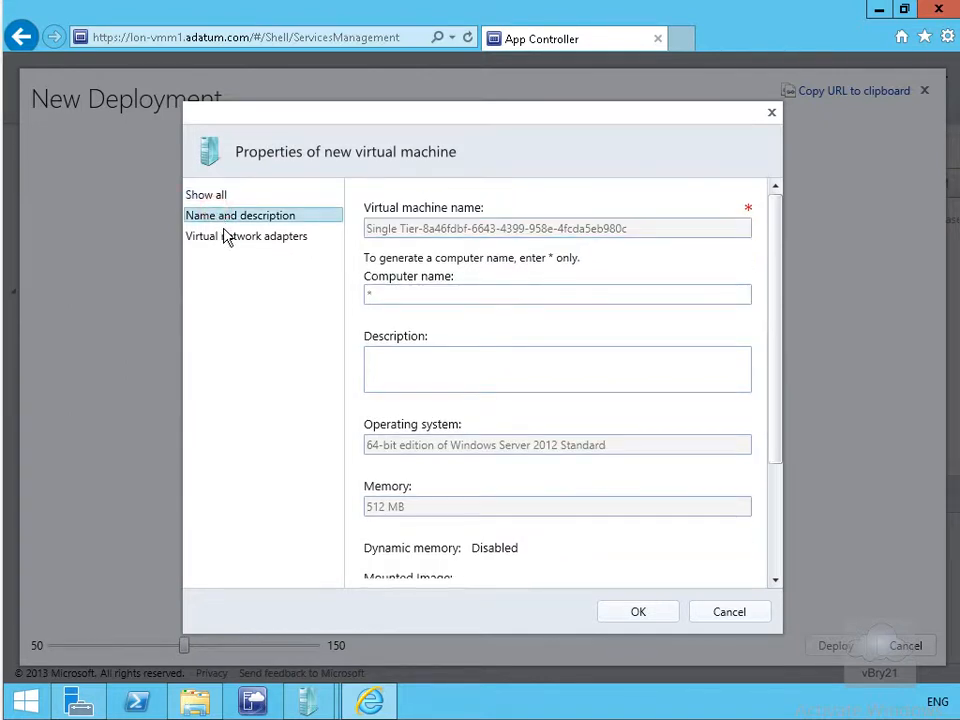
click(226, 240)
click(220, 216)
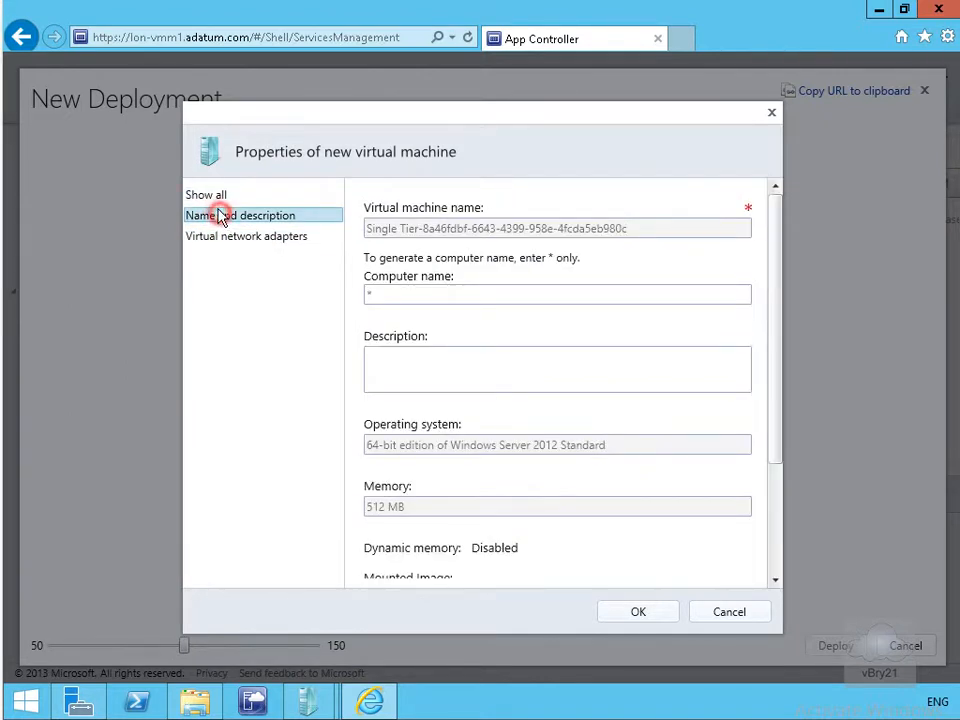
click(214, 197)
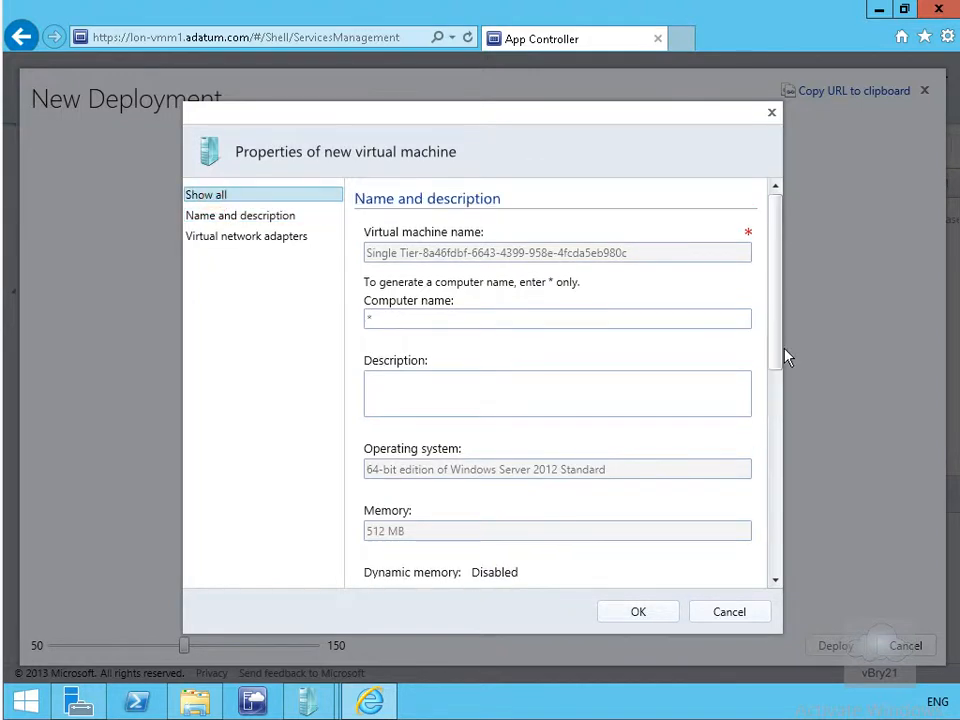
drag(775, 347, 760, 318)
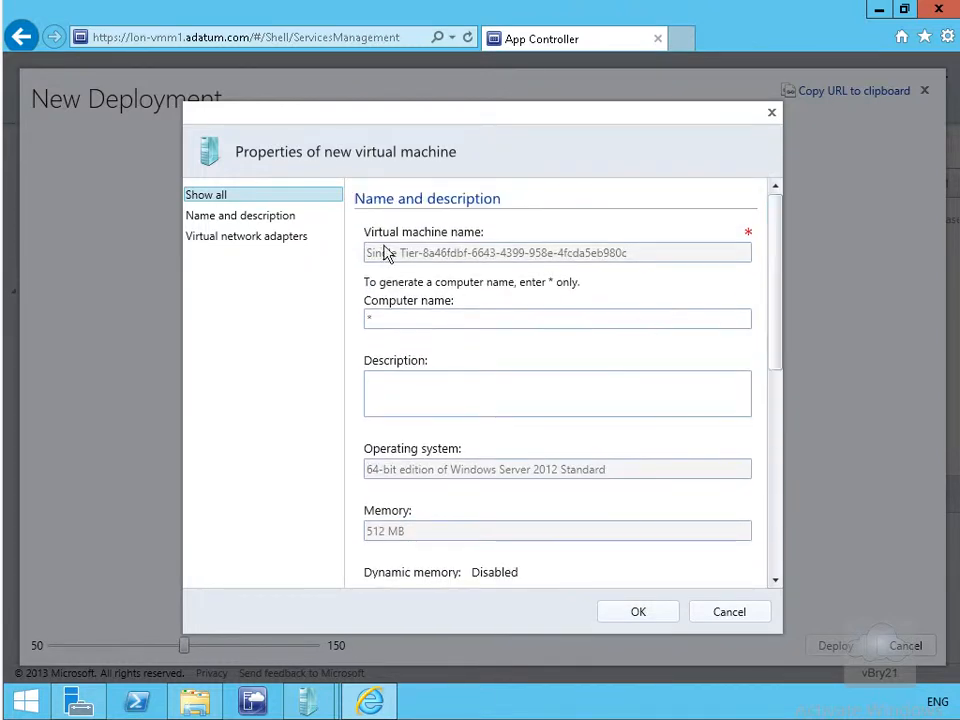
click(281, 215)
mouse_move(776, 272)
mouse_down()
mouse_move(786, 392)
mouse_move(760, 262)
mouse_up()
click(290, 237)
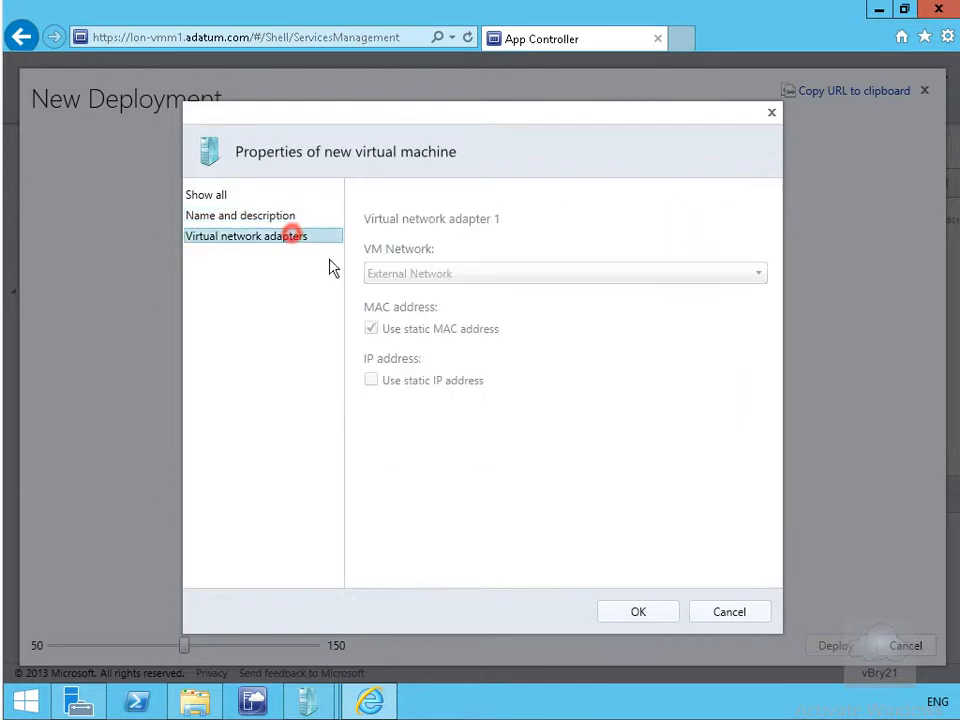
Set the instance's computer name to AppCDemoVM and its description to "Demonstration creating a VM in a service template for App Controller"
click(217, 200)
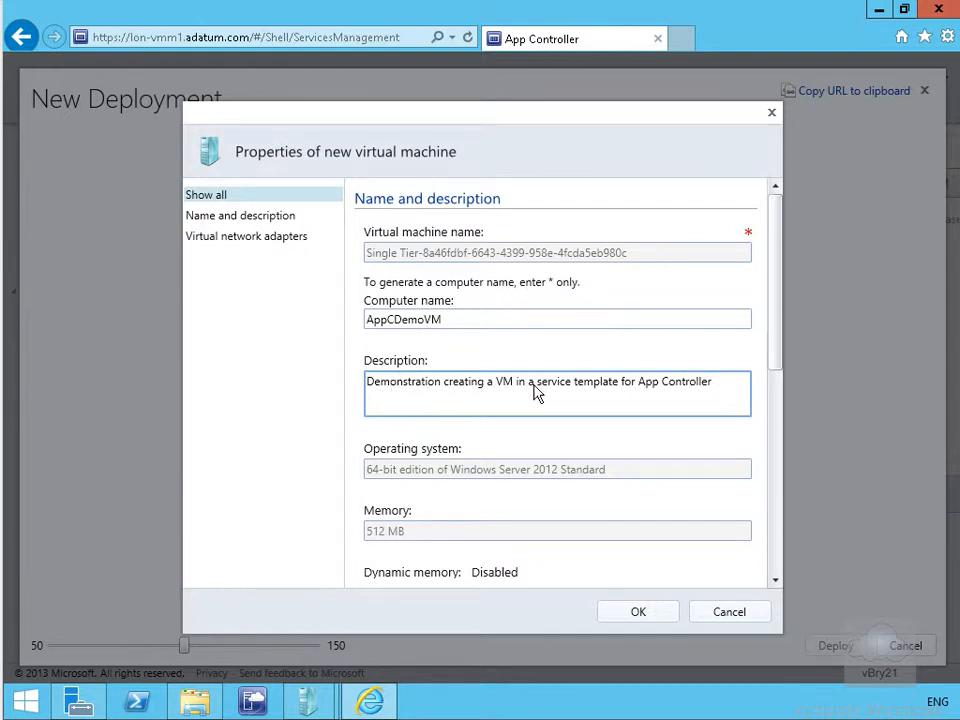
click(775, 580)
click(775, 579)
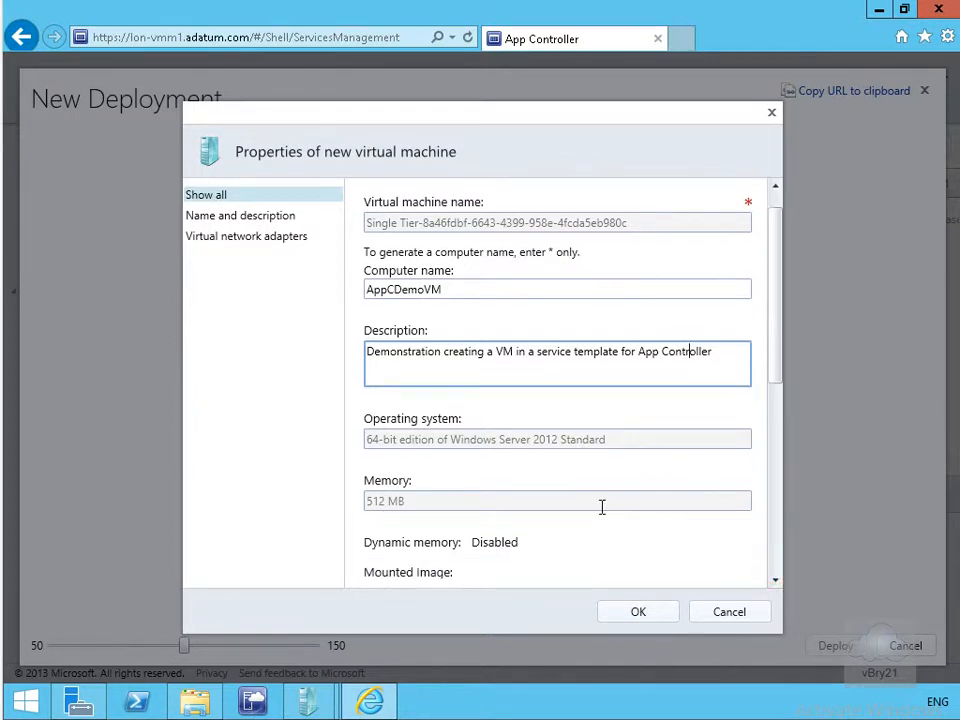
click(775, 580)
click(775, 580)
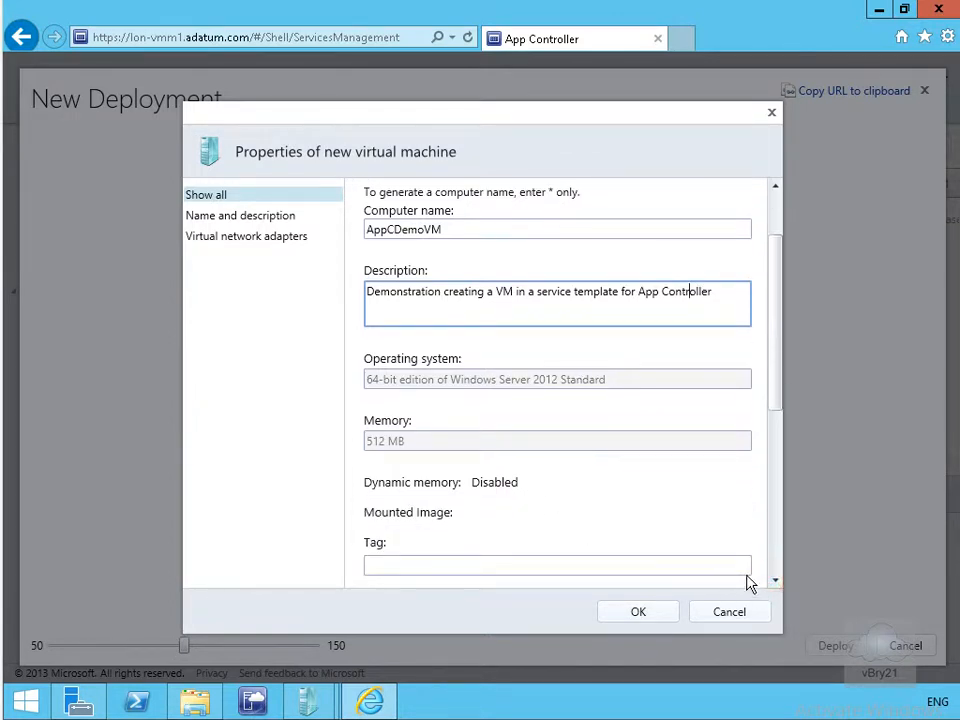
click(775, 582)
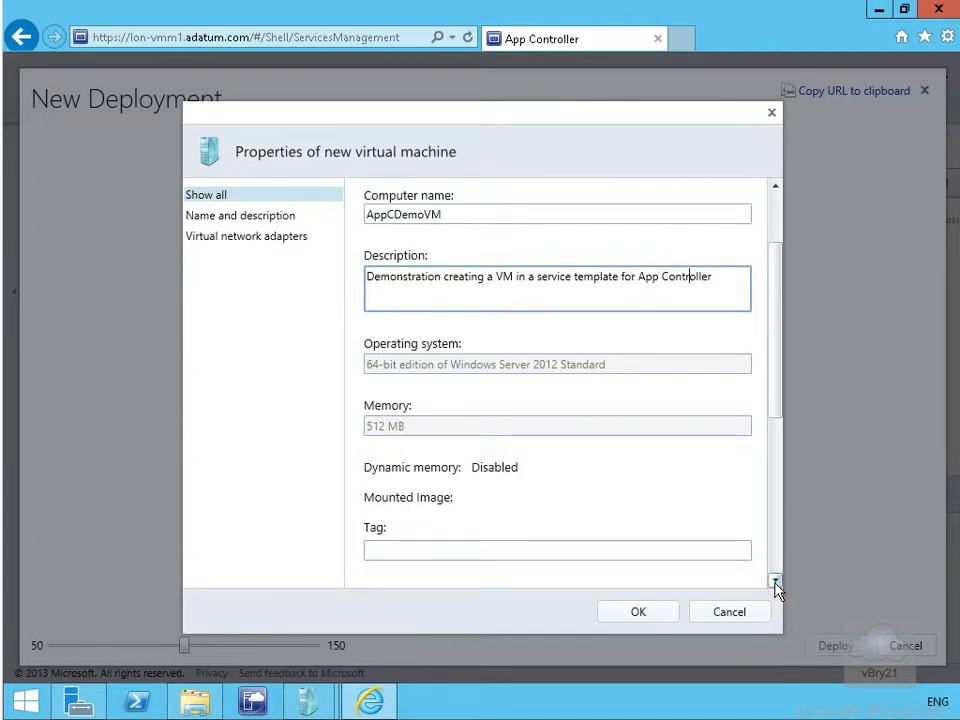
drag(776, 584, 776, 586)
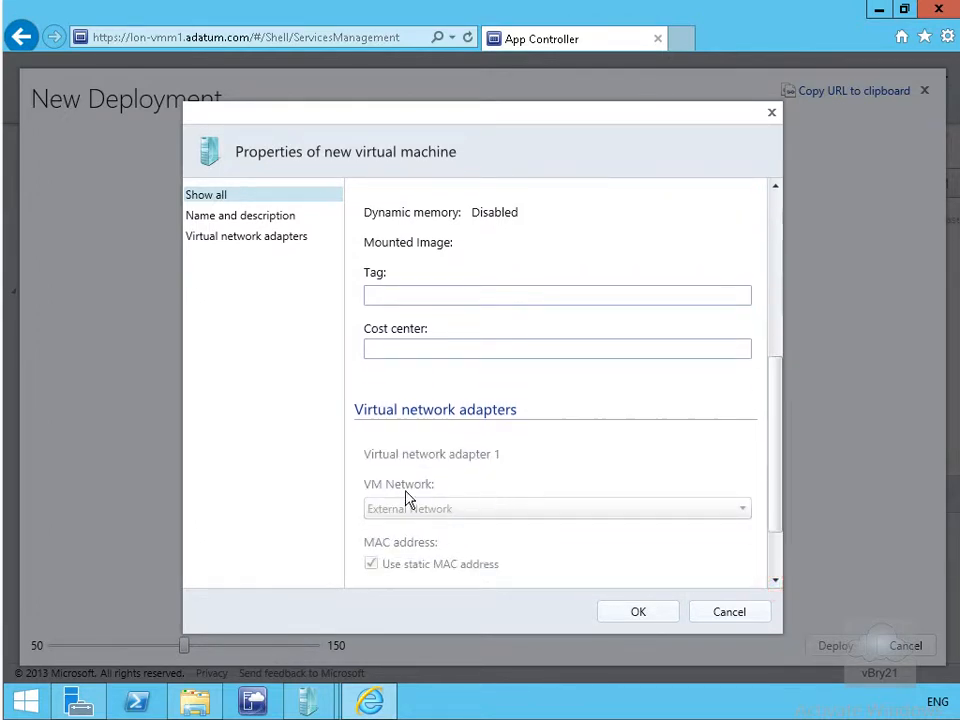
click(641, 612)
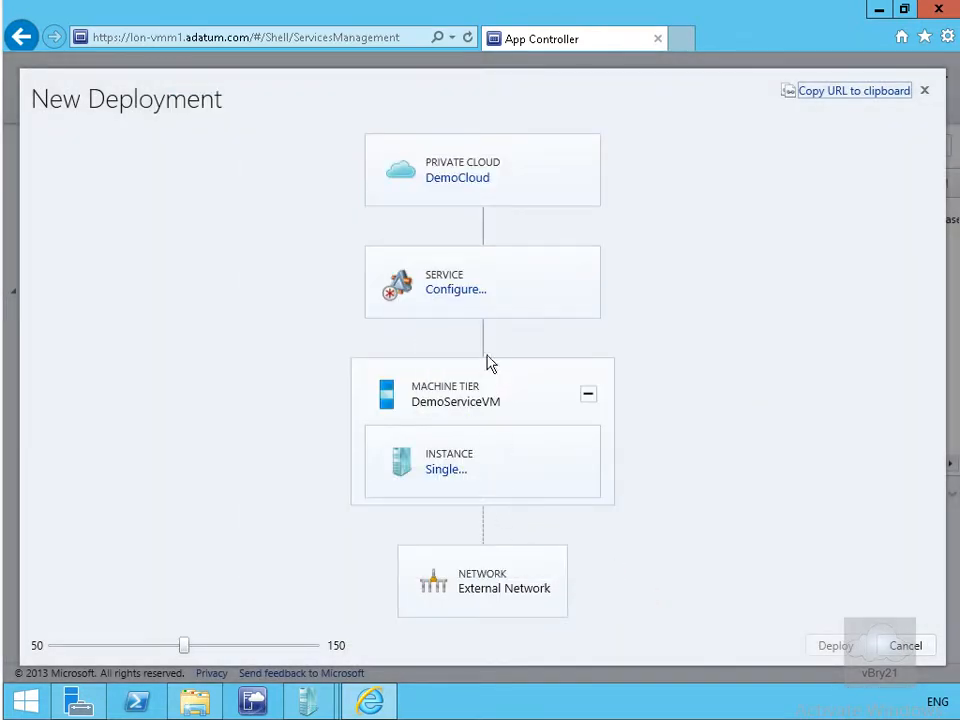
Name the service DemoApC in its properties and deploy it
click(440, 291)
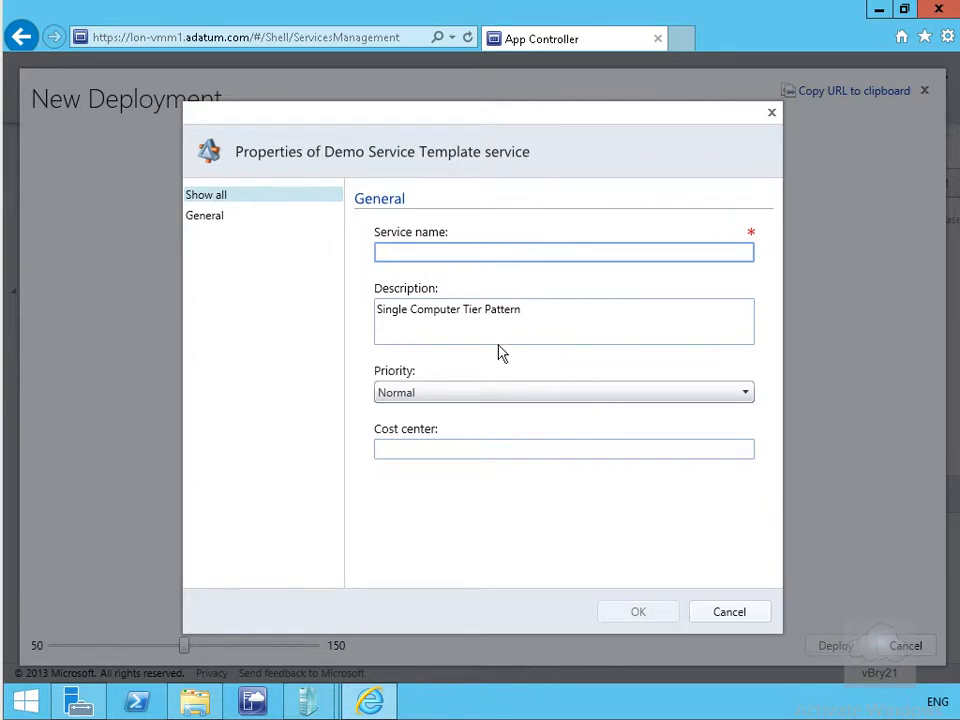
text(DemoApC)
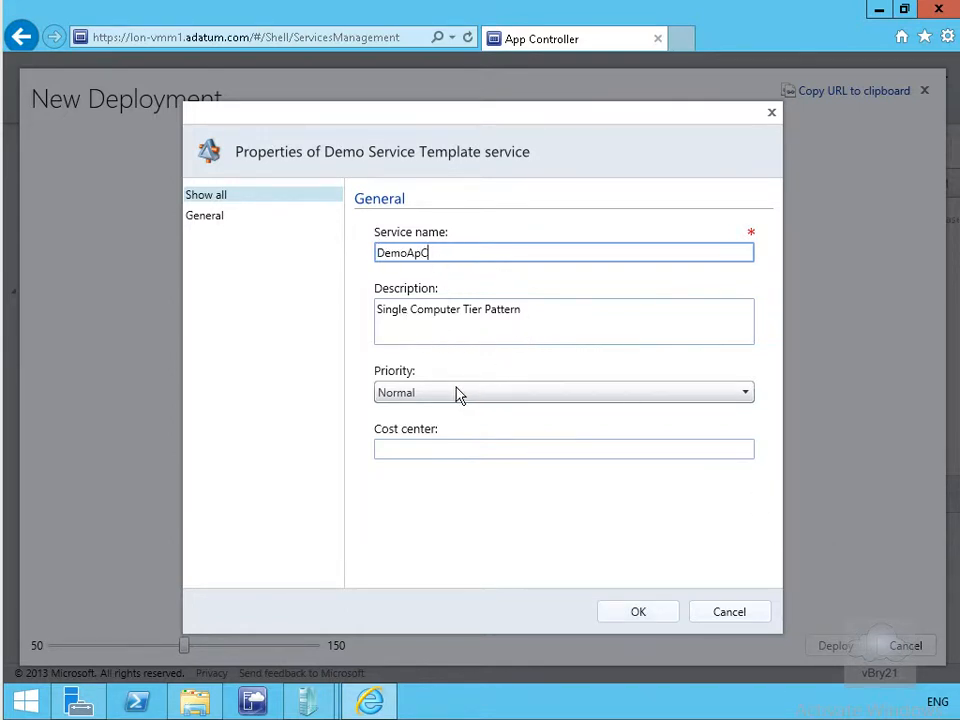
click(206, 217)
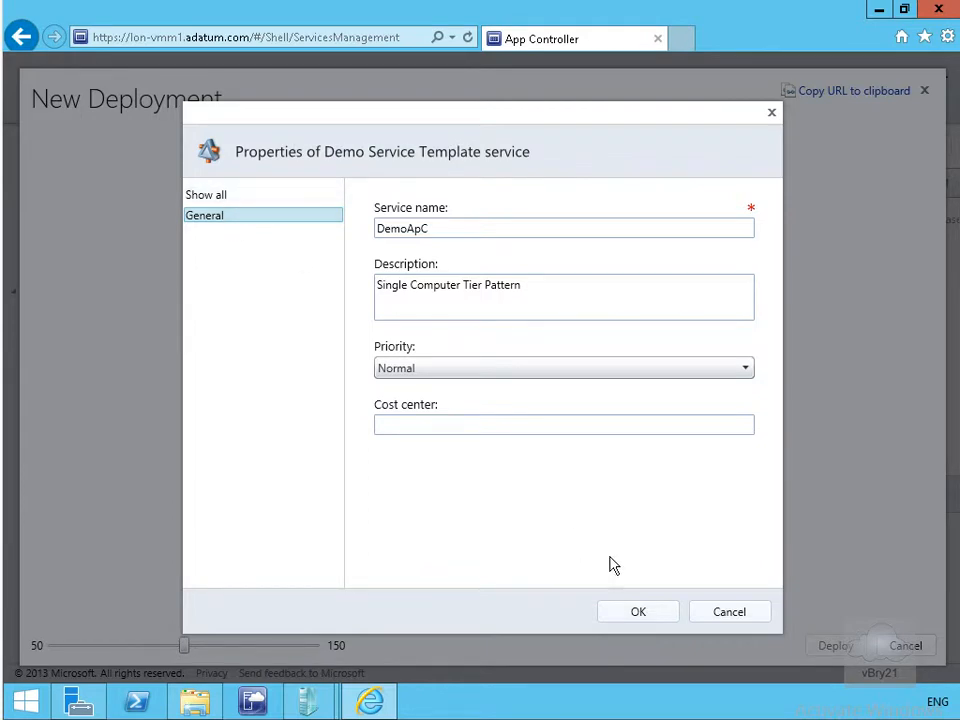
click(640, 615)
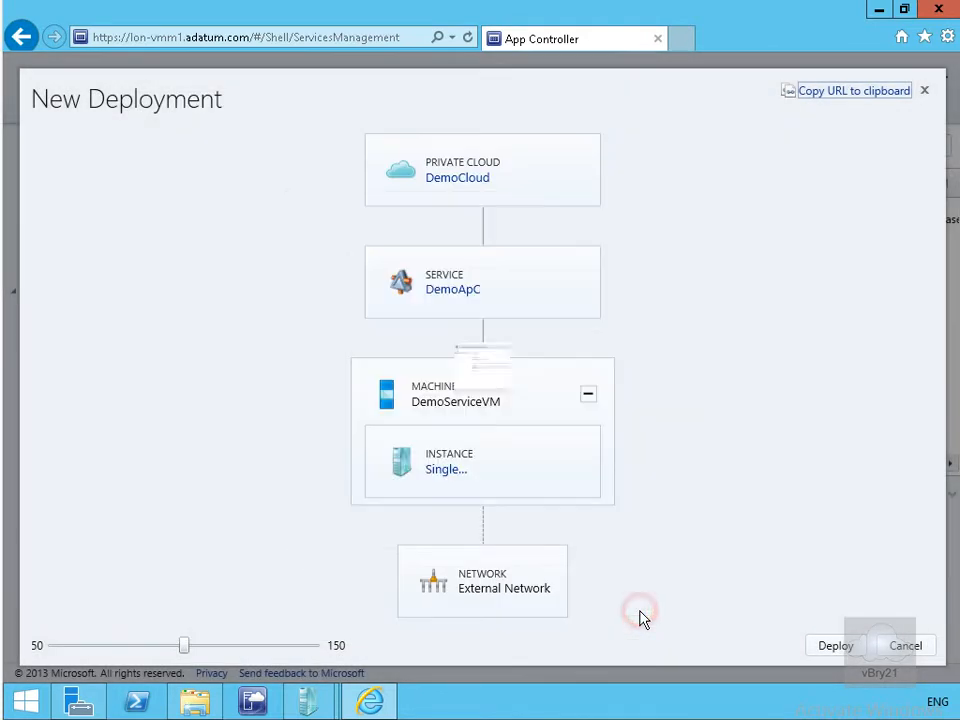
click(836, 646)
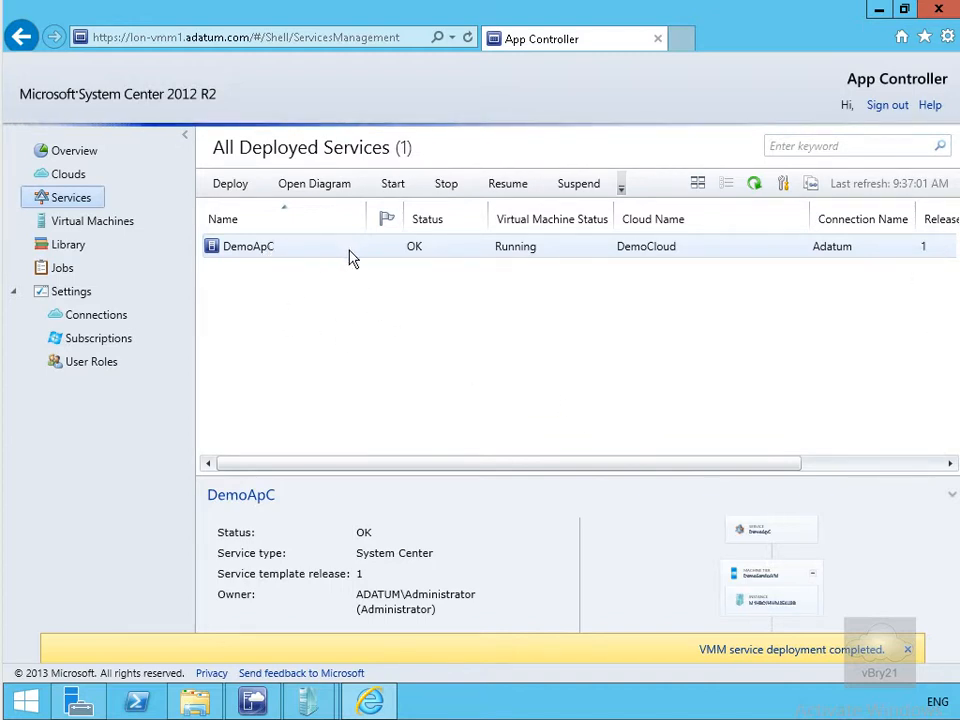
Check the deployed virtual machine in the list, then switch to its command prompt and run hostname
click(114, 224)
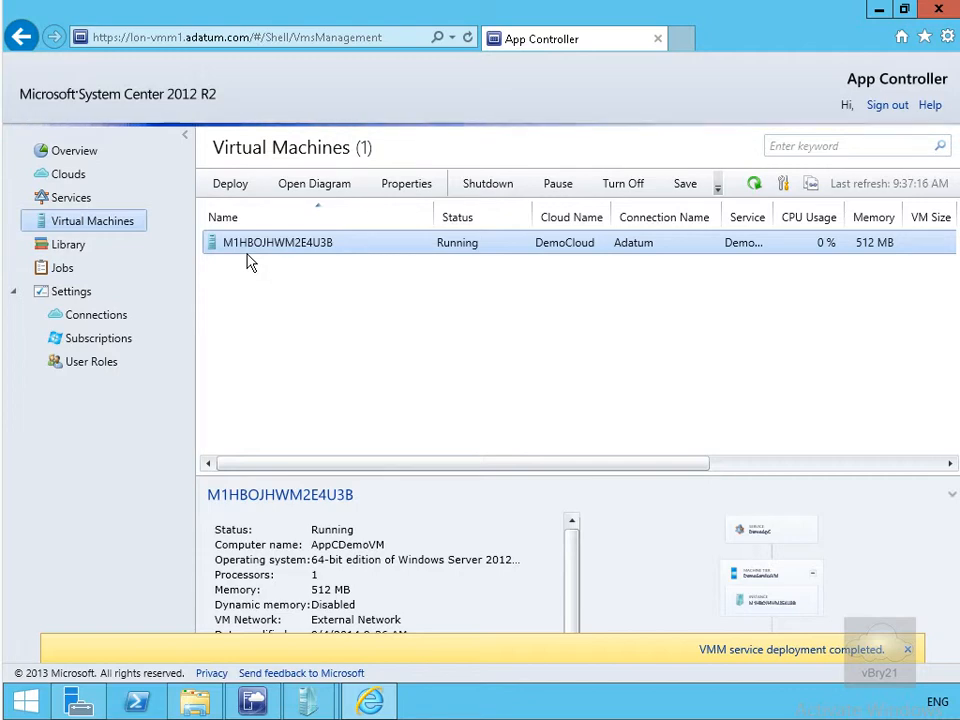
mouse_move(308, 703)
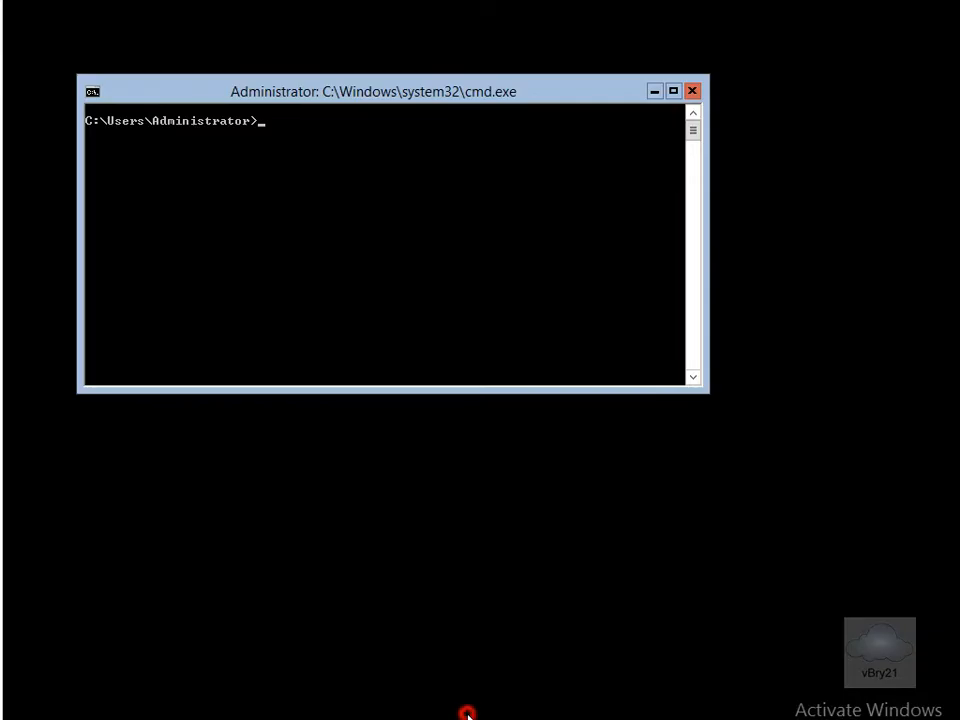
click(497, 670)
text(hostname)
key(Return)
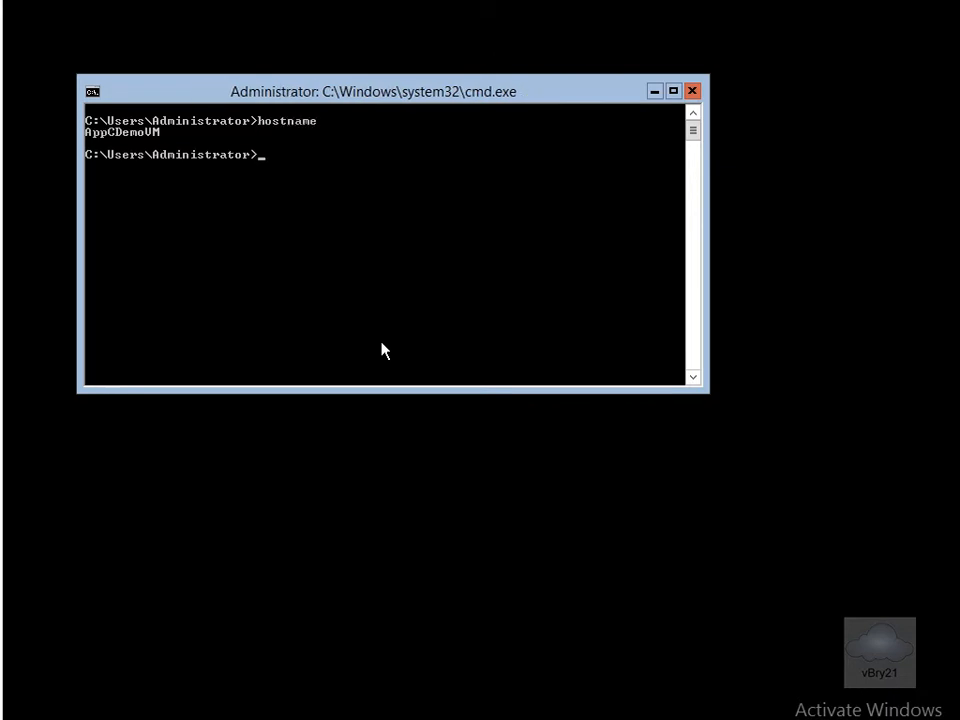